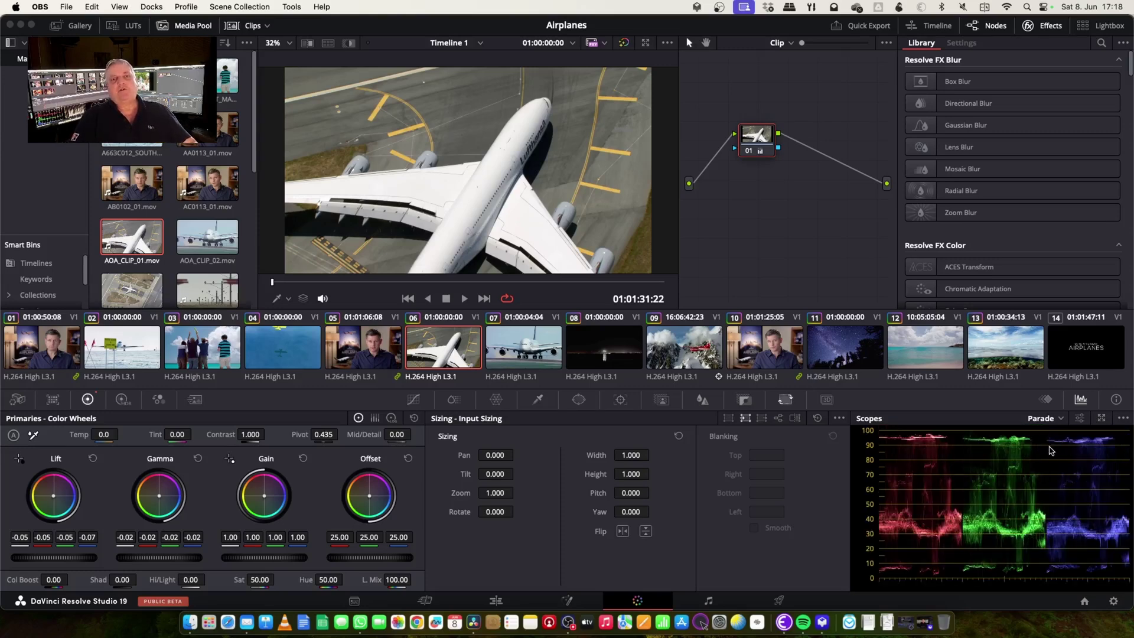
Set Node Stack Layers to 4 in the General Options of Project Settings and save.
left_click(1112, 603)
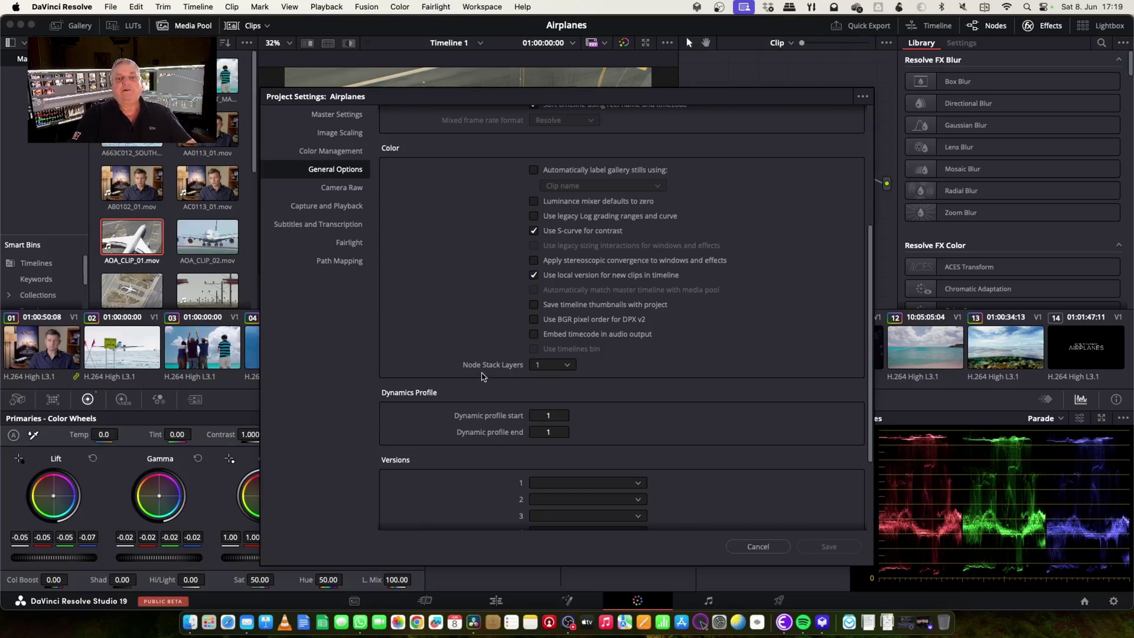
left_click(569, 370)
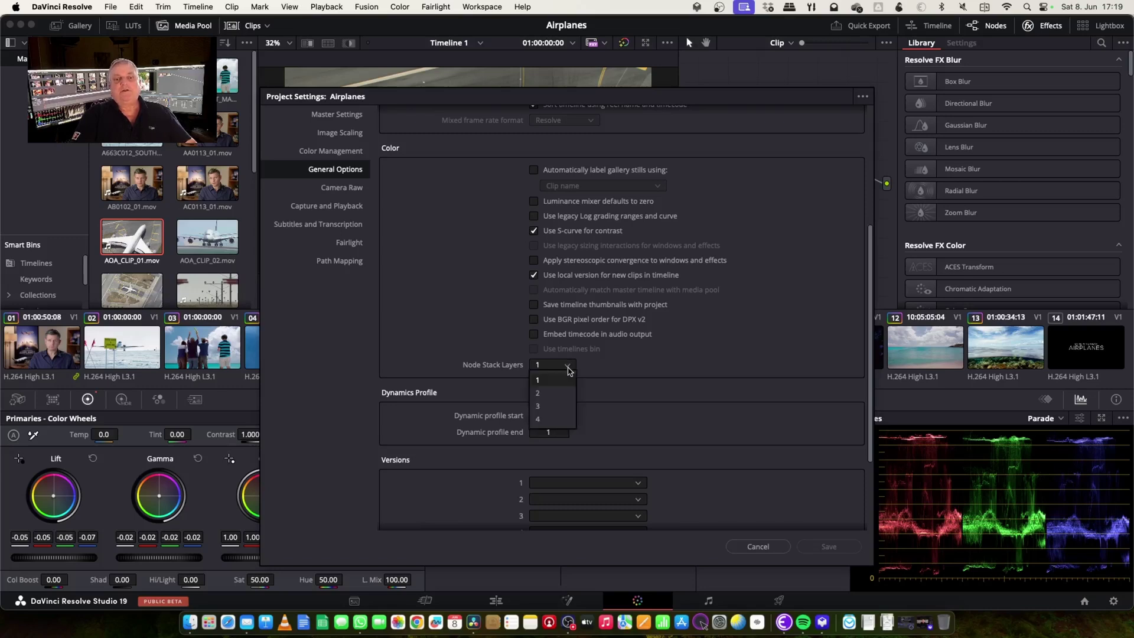
left_click(540, 419)
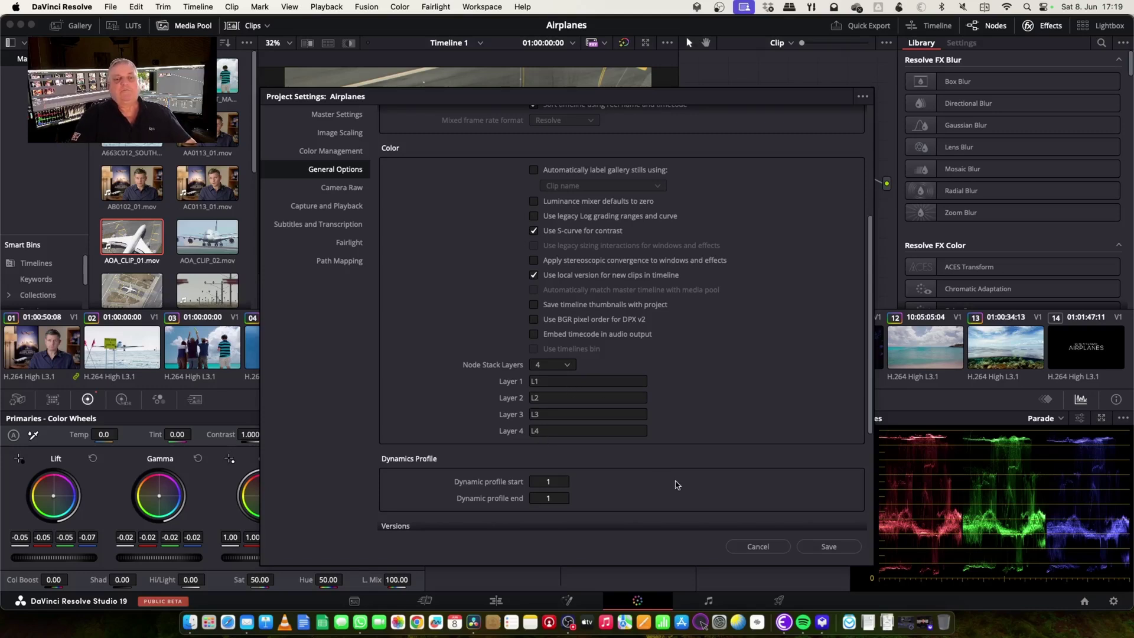
left_click(830, 546)
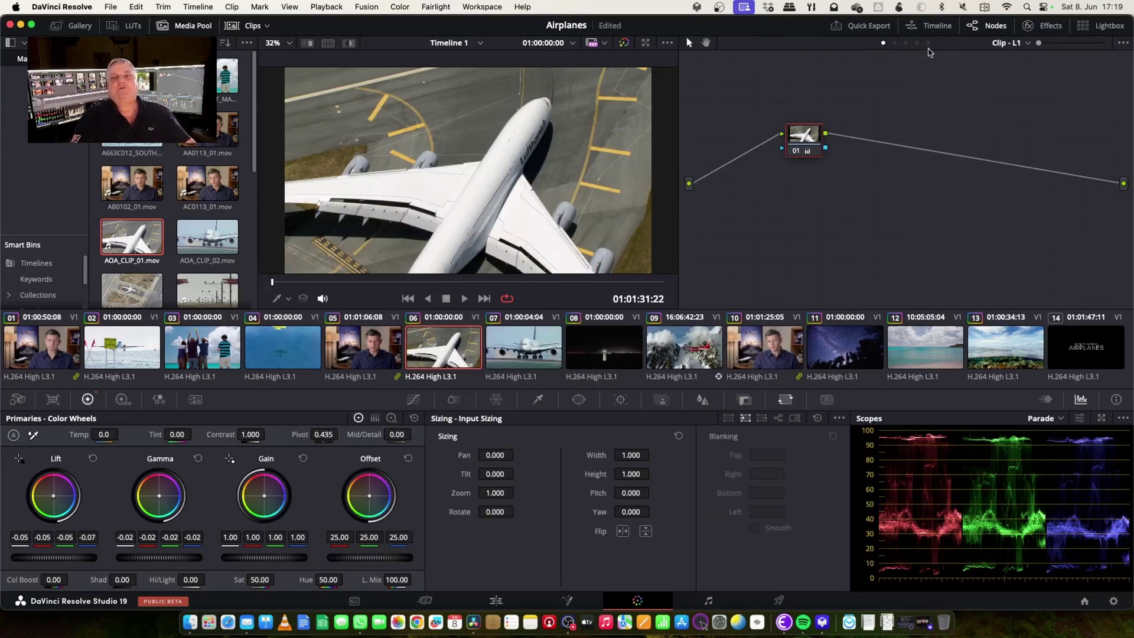
left_click(1015, 46)
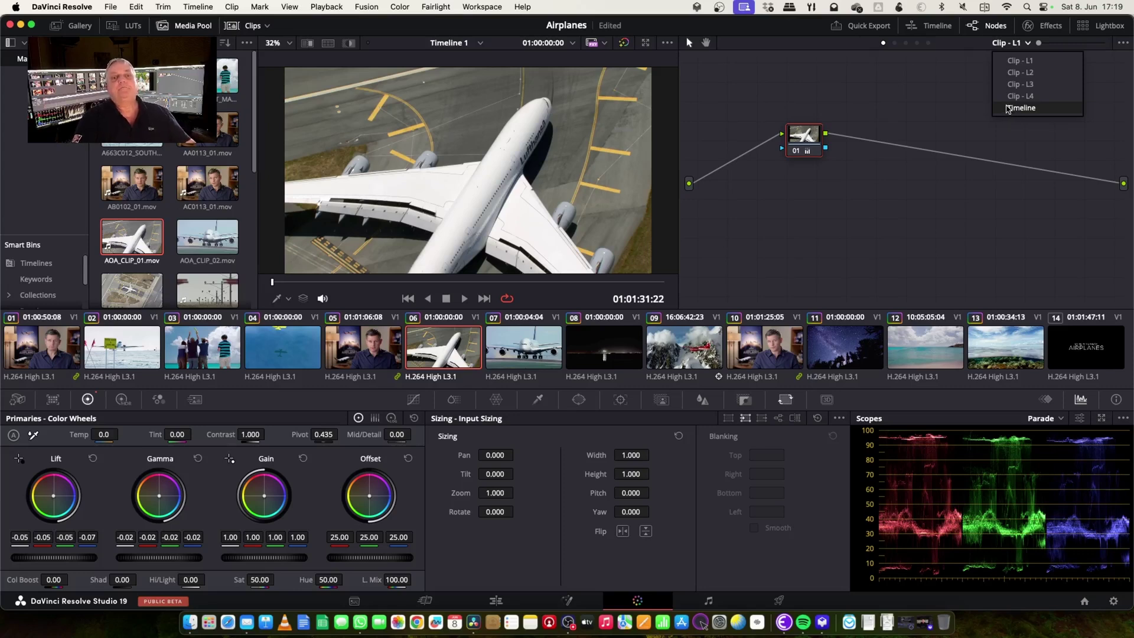
left_click(894, 99)
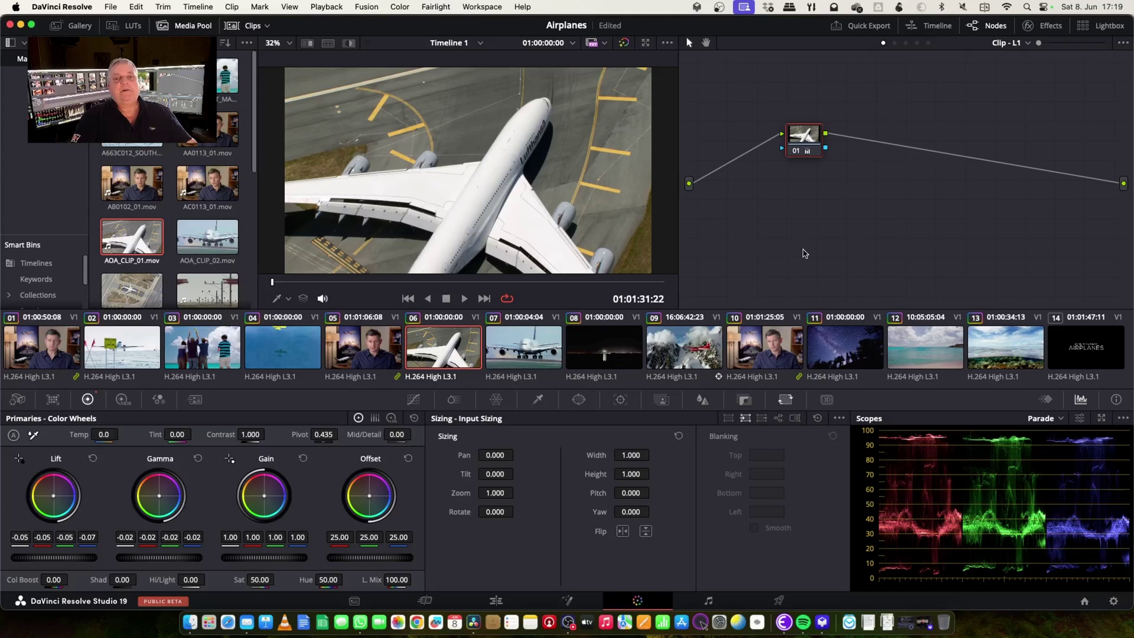
left_click_drag(803, 140, 804, 140)
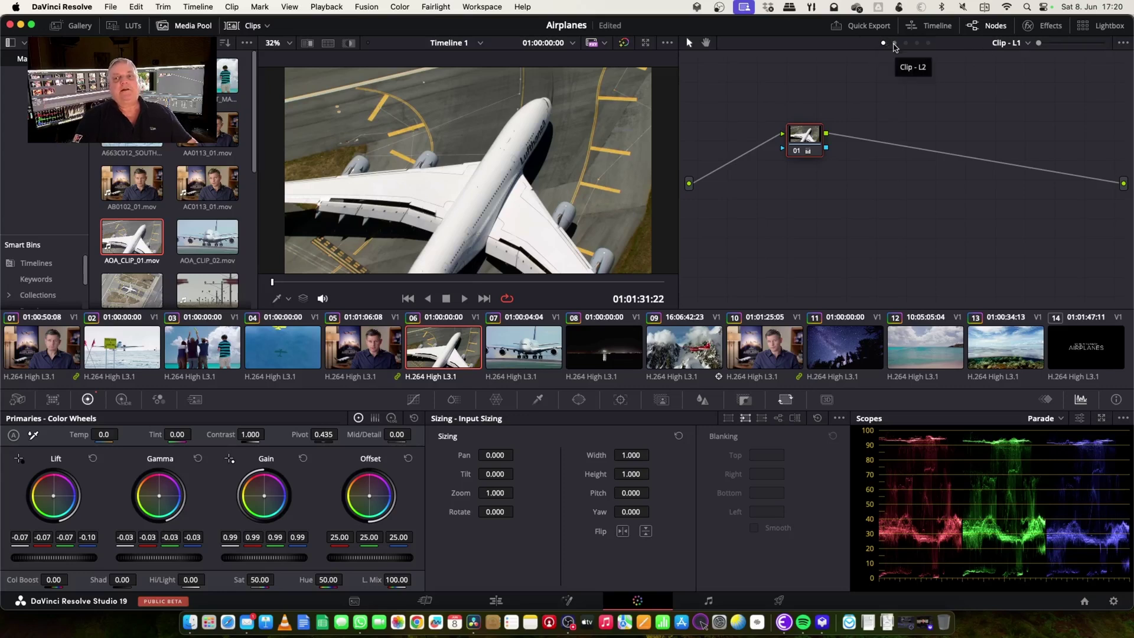
Switch to node stack layer Clip - L2 and add serial node 02 after node 01.
left_click(1028, 44)
left_click(1030, 73)
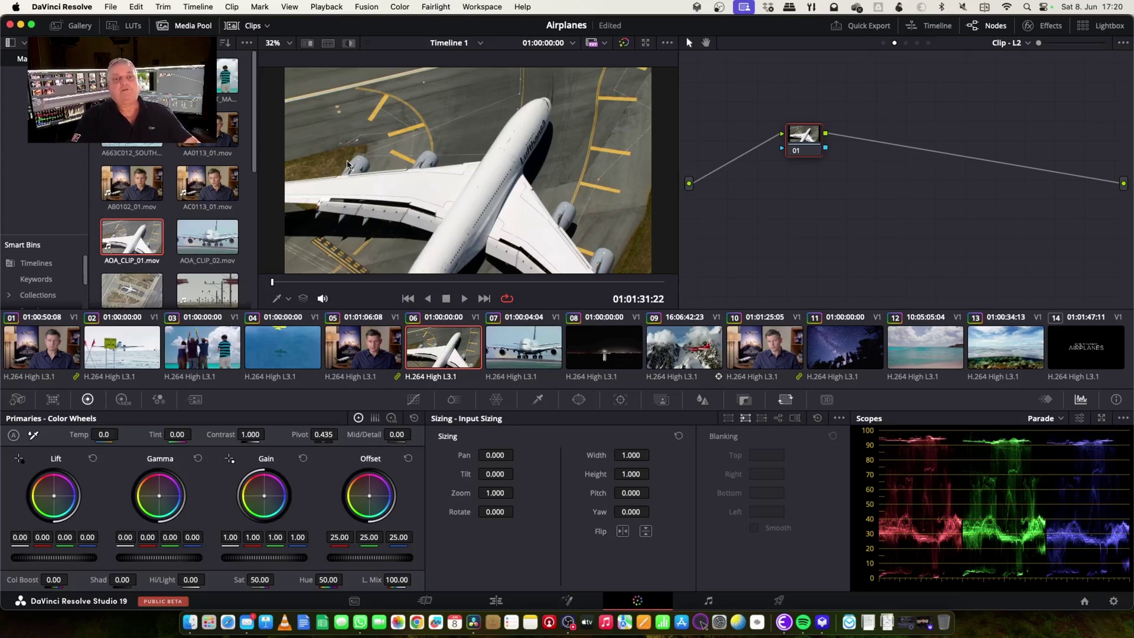
key("alt+s")
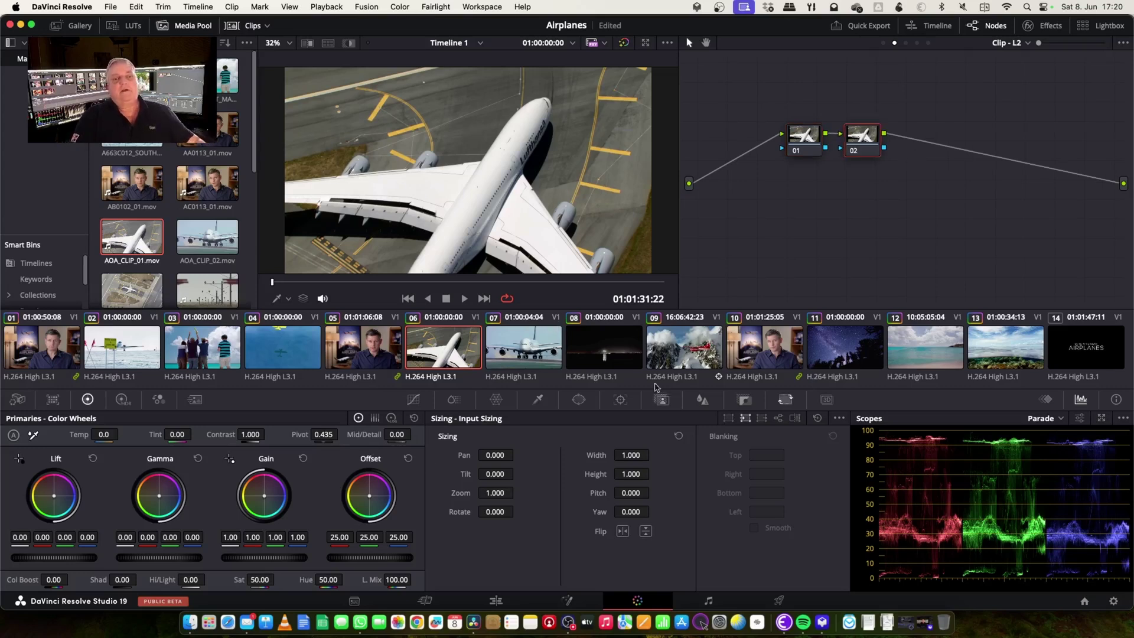
Give node 02 a circle window reshaped into an inverted oval around the airplane.
left_click(579, 399)
left_click(451, 493)
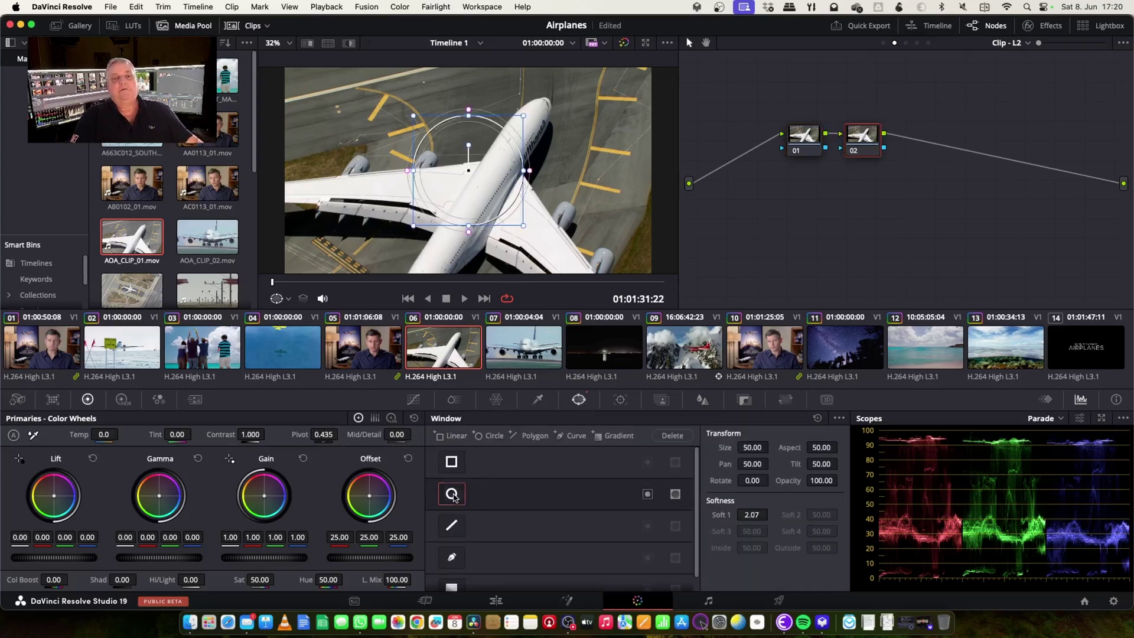
left_click_drag(524, 174, 623, 166)
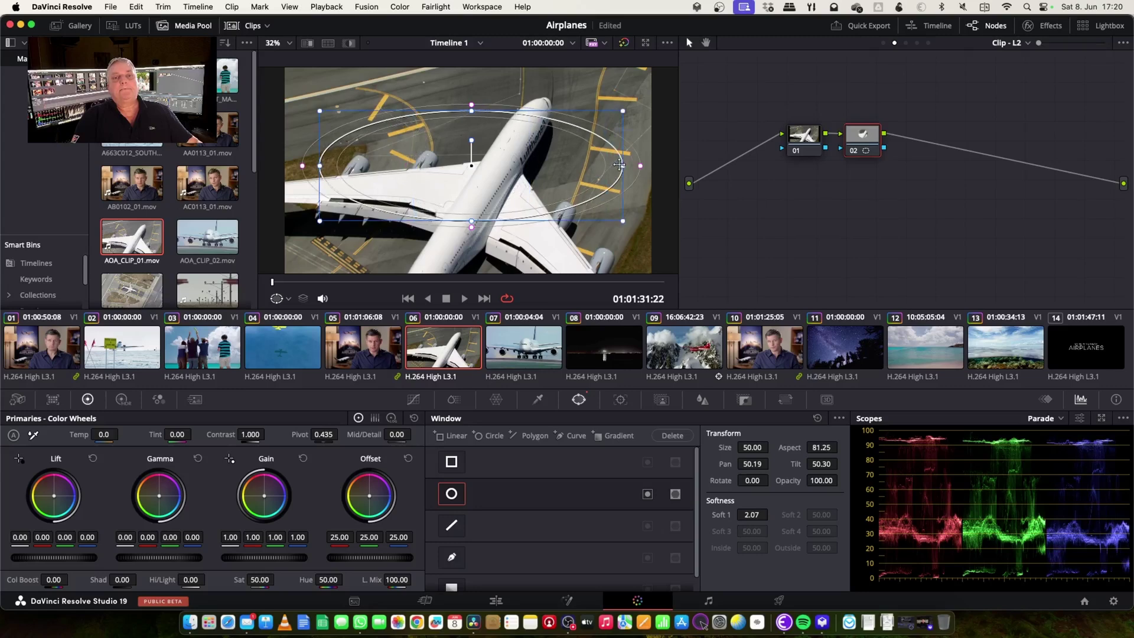
left_click_drag(622, 112, 676, 64)
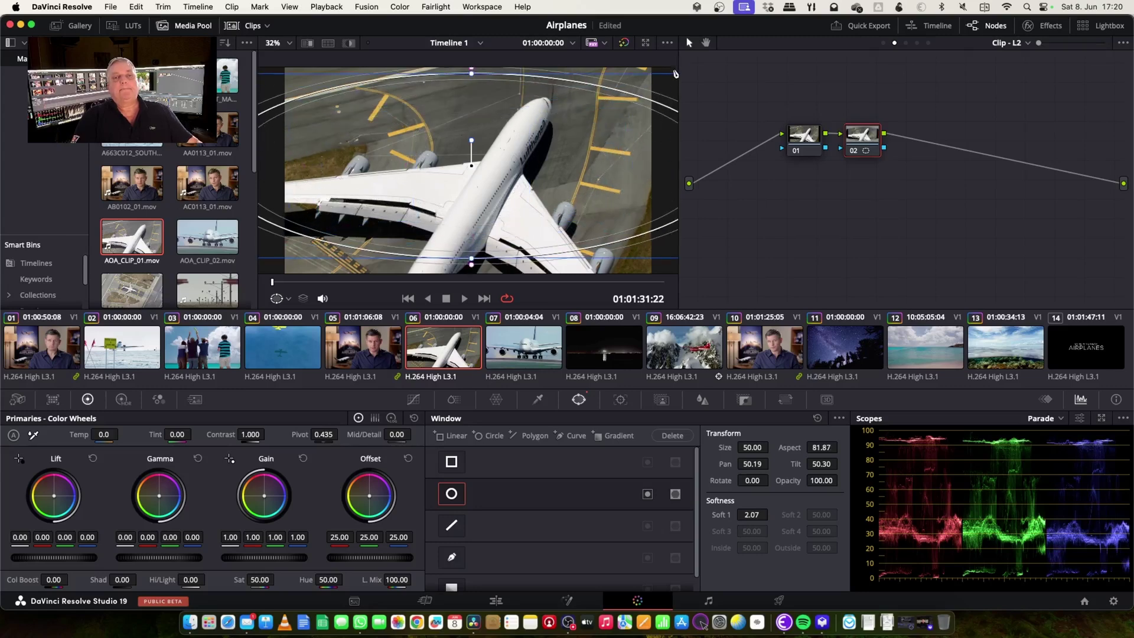
scroll(458, 166, "down", 2)
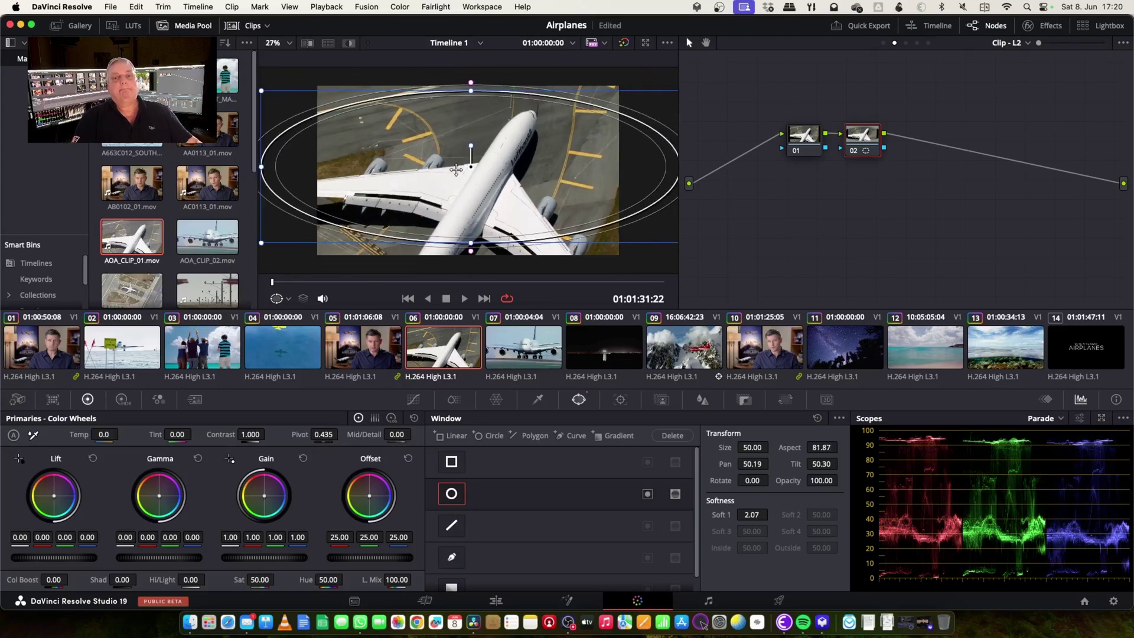
left_click_drag(652, 169, 585, 175)
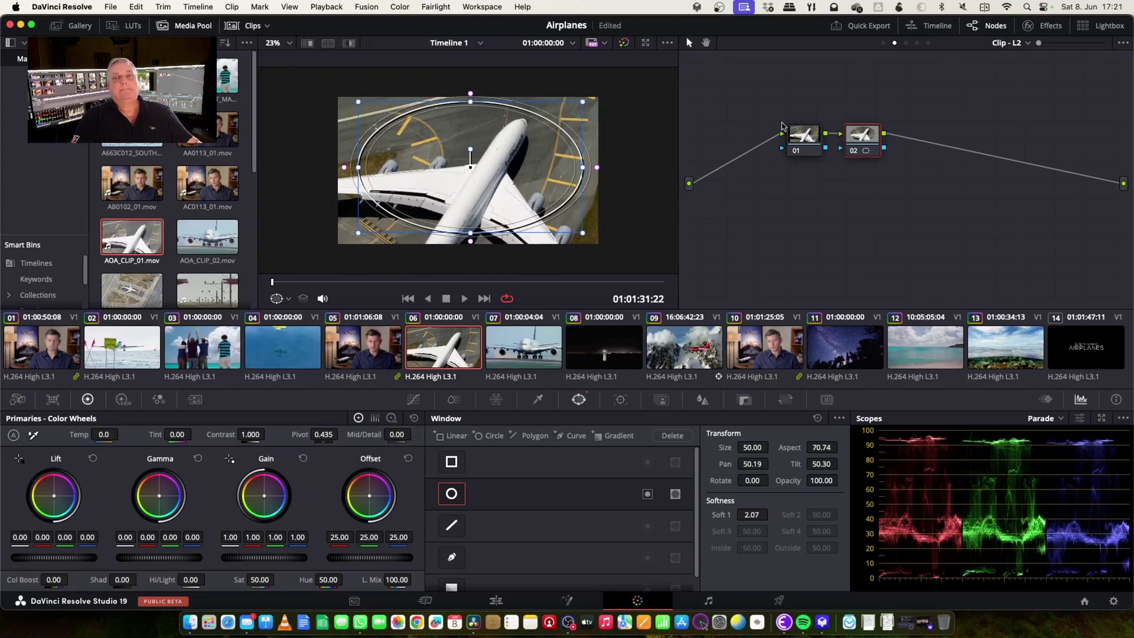
left_click(647, 496)
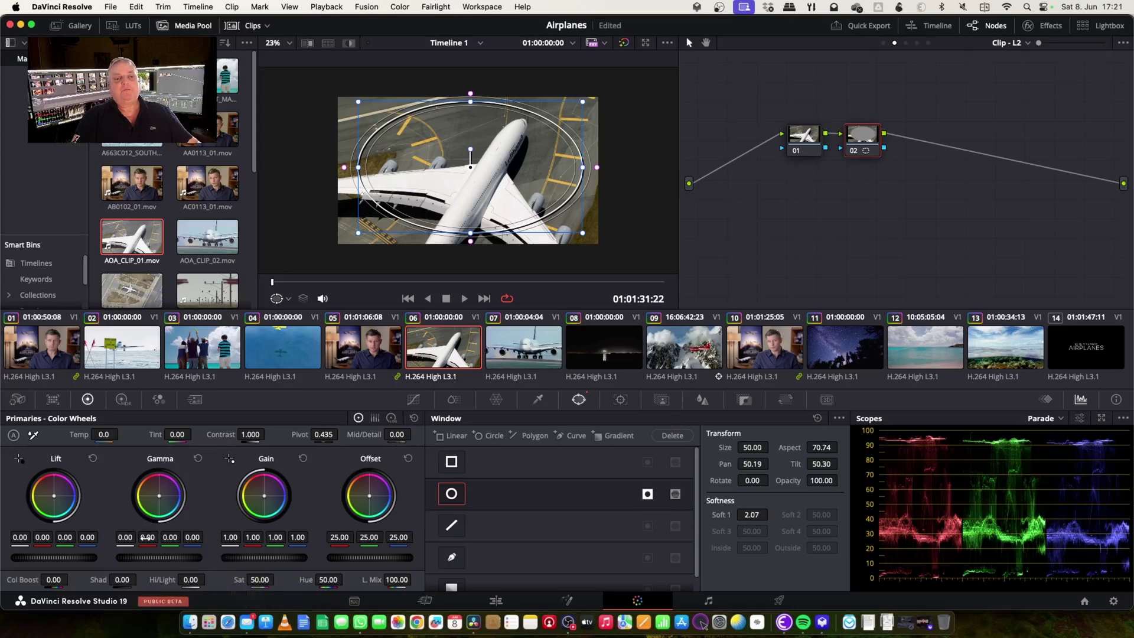
Darken midtones and highlights outside the oval, and feather it to Soft 1 14.87 at Size 52.74.
left_click_drag(164, 563, 147, 563)
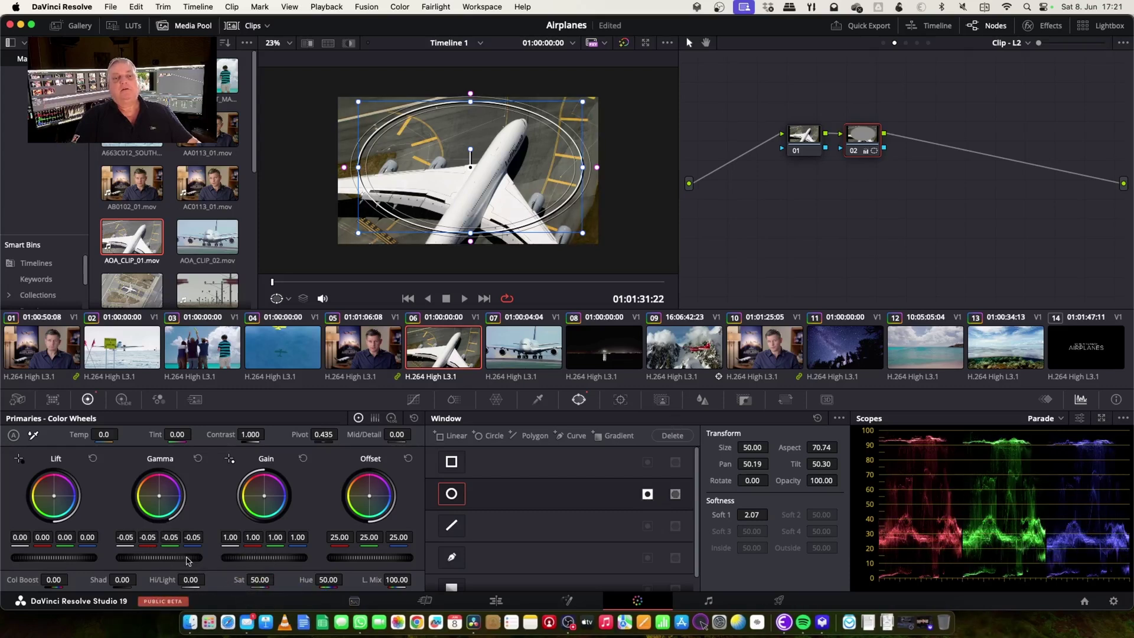
left_click_drag(273, 558, 251, 558)
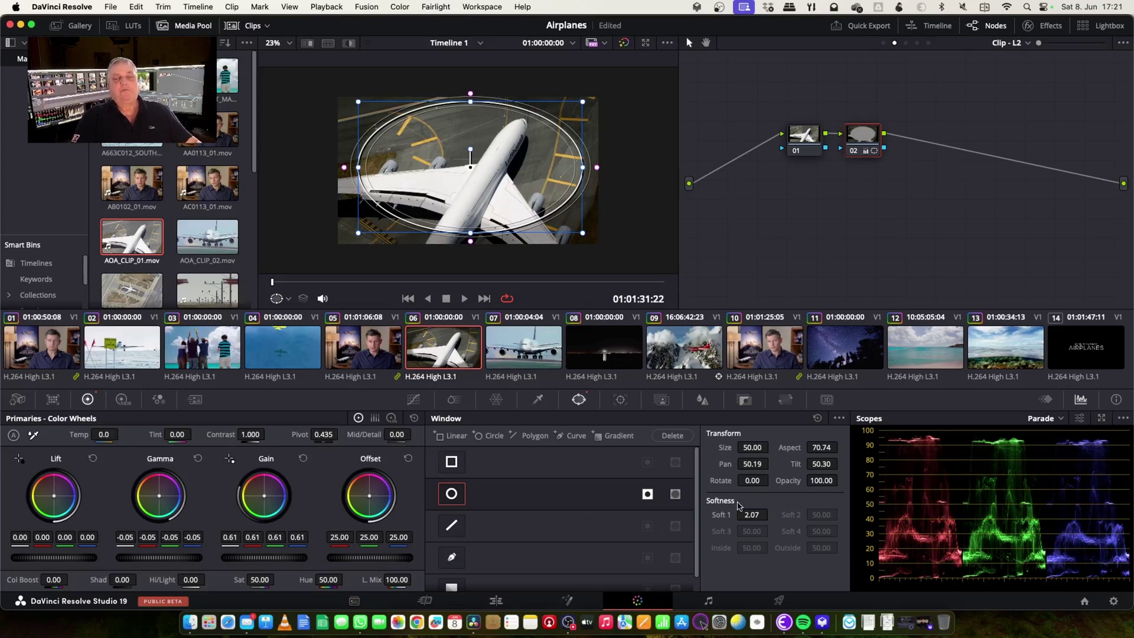
left_click_drag(754, 514, 771, 514)
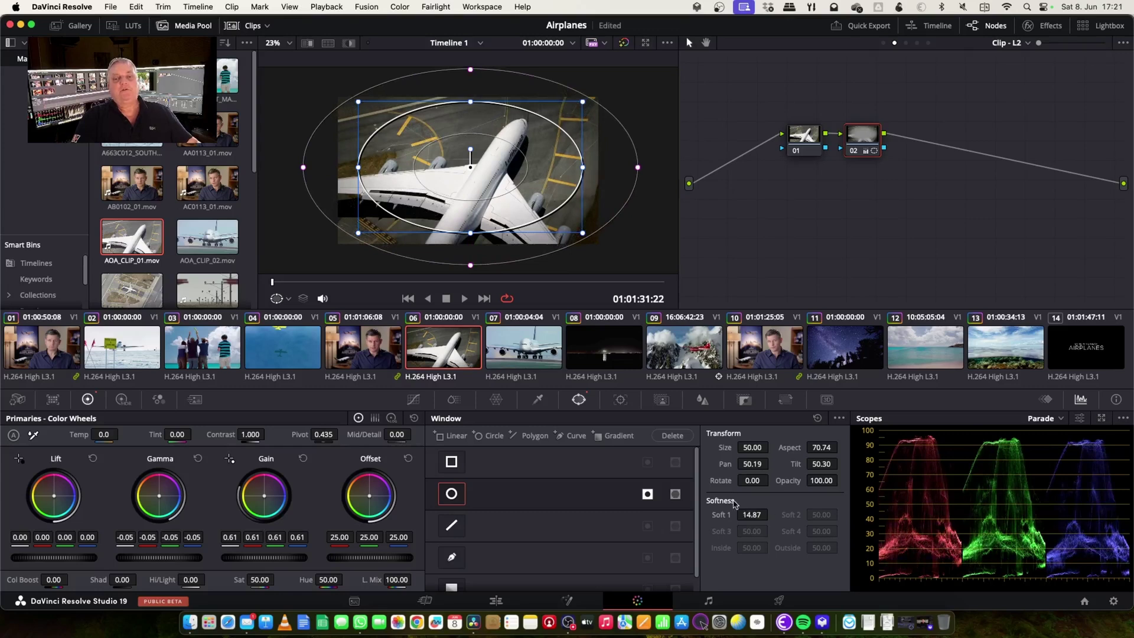
left_click_drag(752, 447, 752, 447)
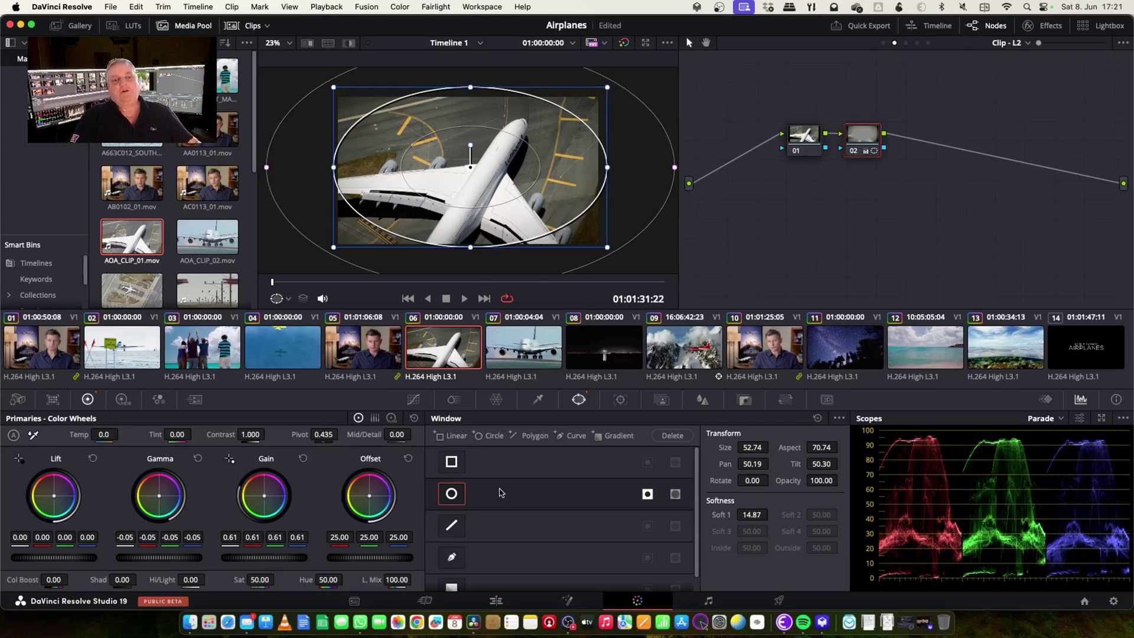
left_click(1027, 45)
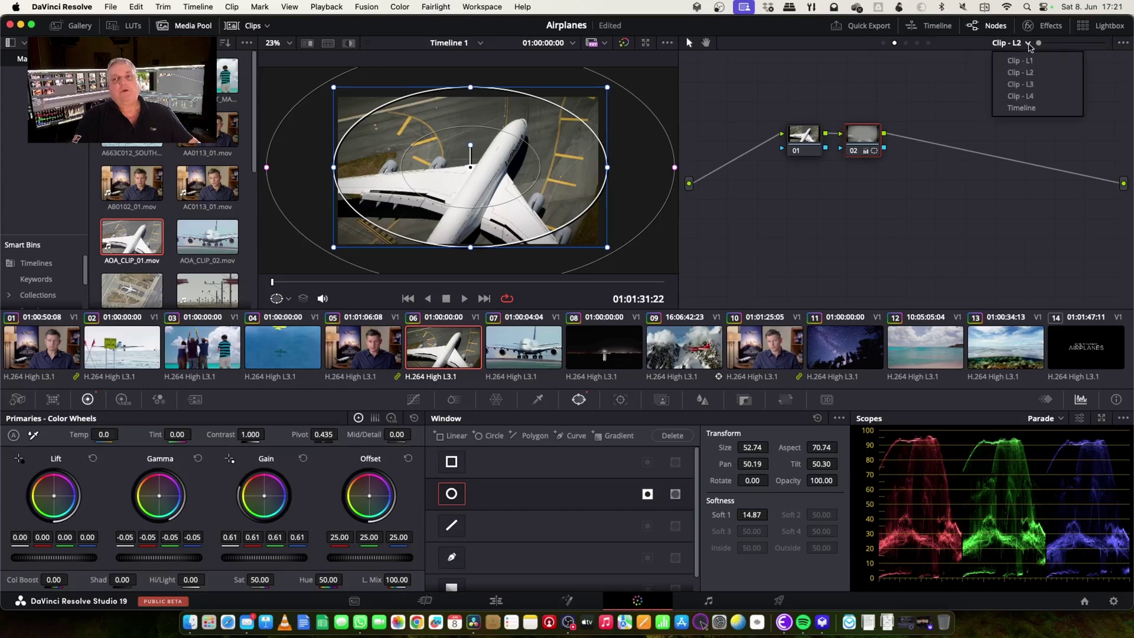
On Clip - L3, apply Contrast Pop to node 01 with Detail Amount 0.266.
left_click(1030, 86)
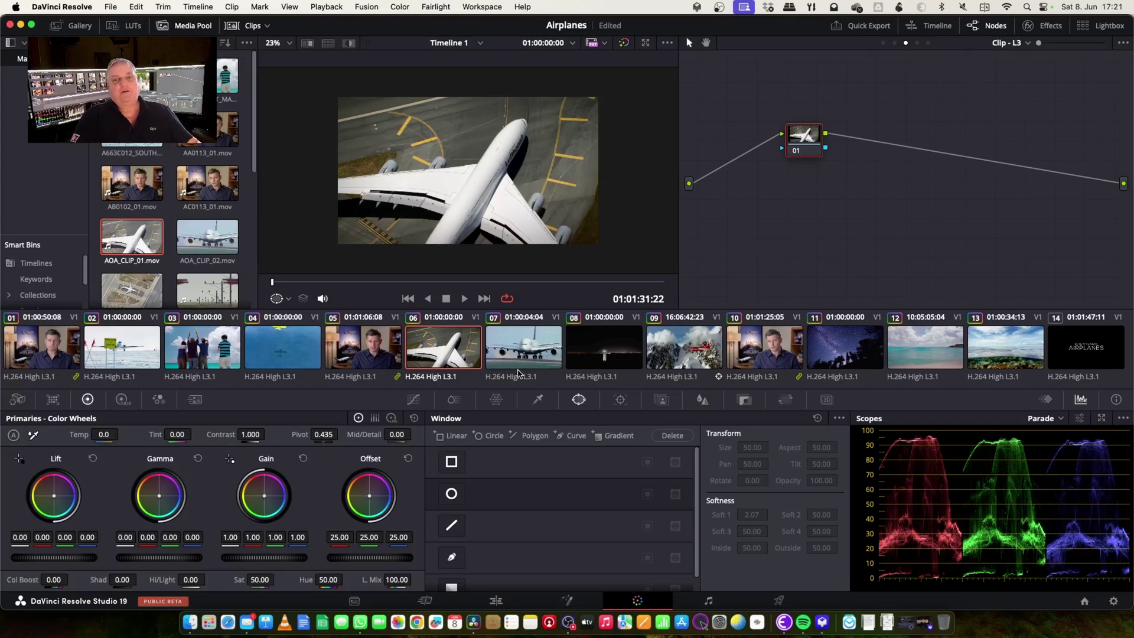
left_click(1035, 31)
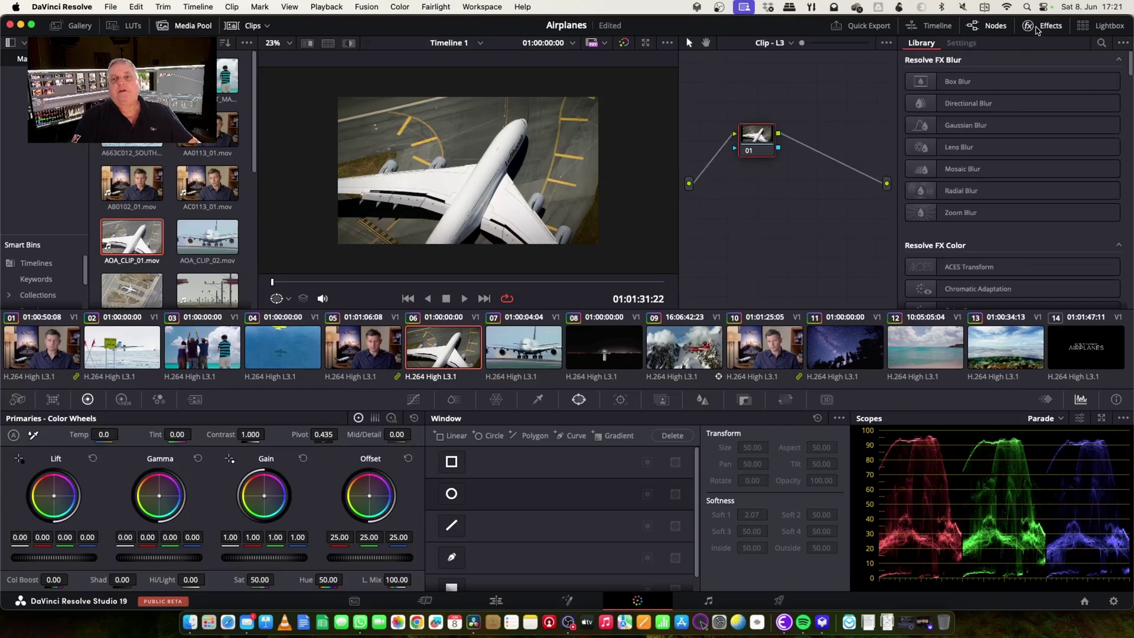
scroll(973, 237, "down", 2)
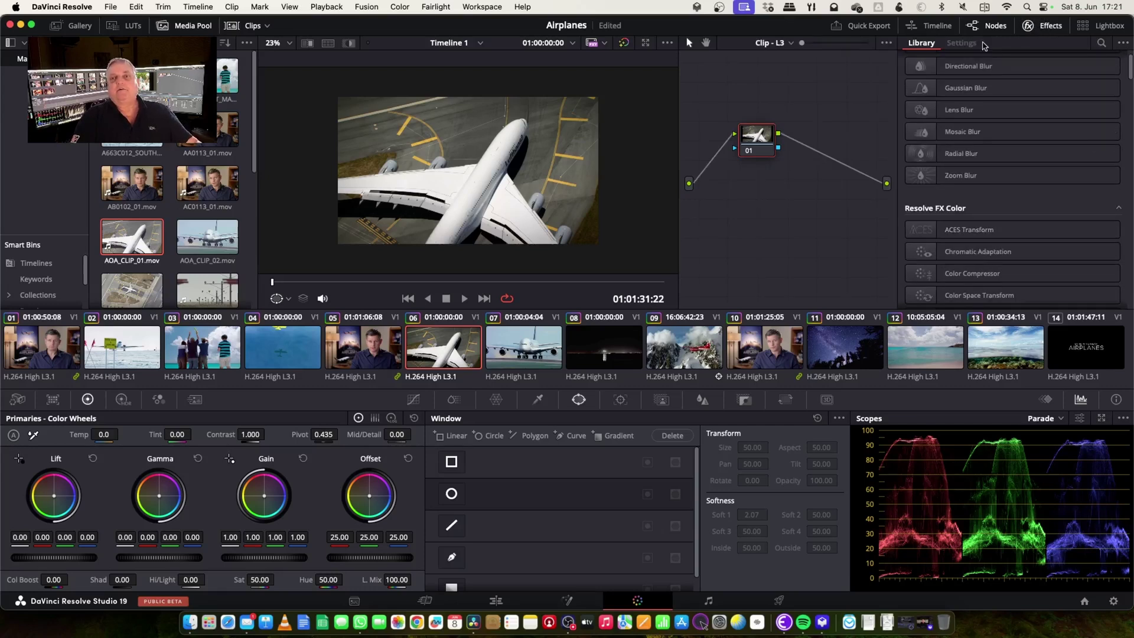
left_click(1101, 43)
type("con")
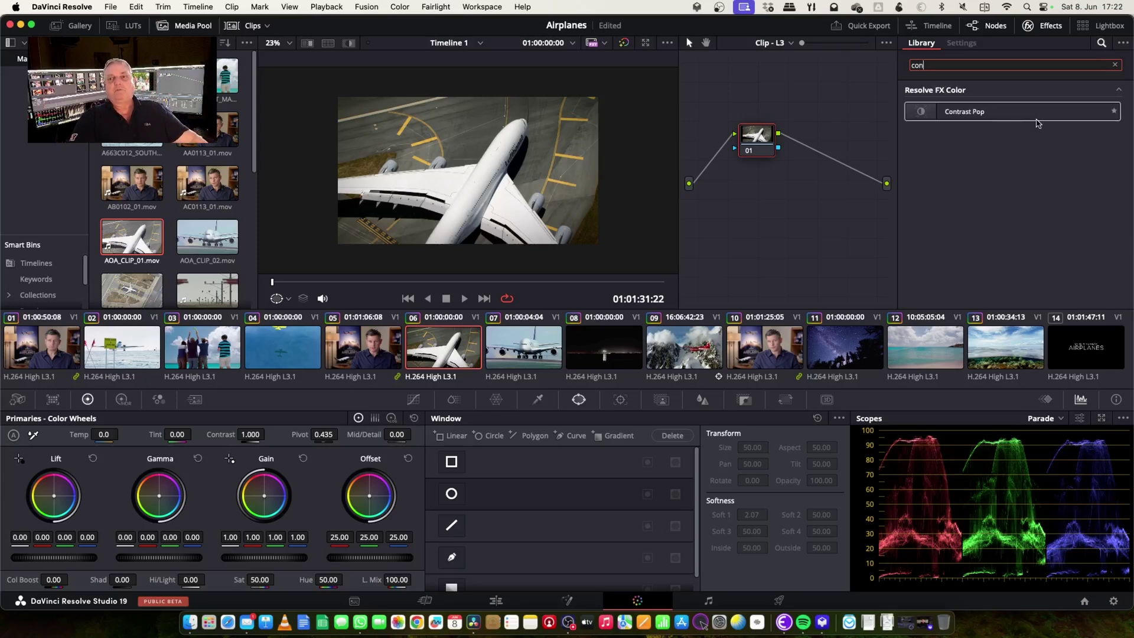
left_click_drag(998, 114, 770, 131)
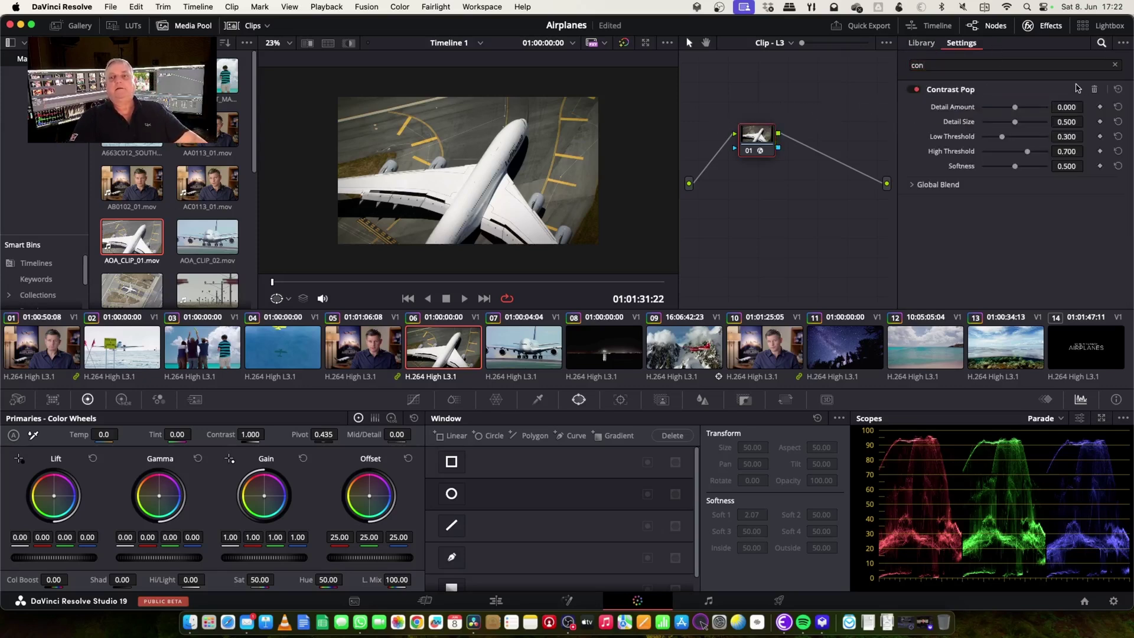
left_click_drag(1016, 109, 1023, 110)
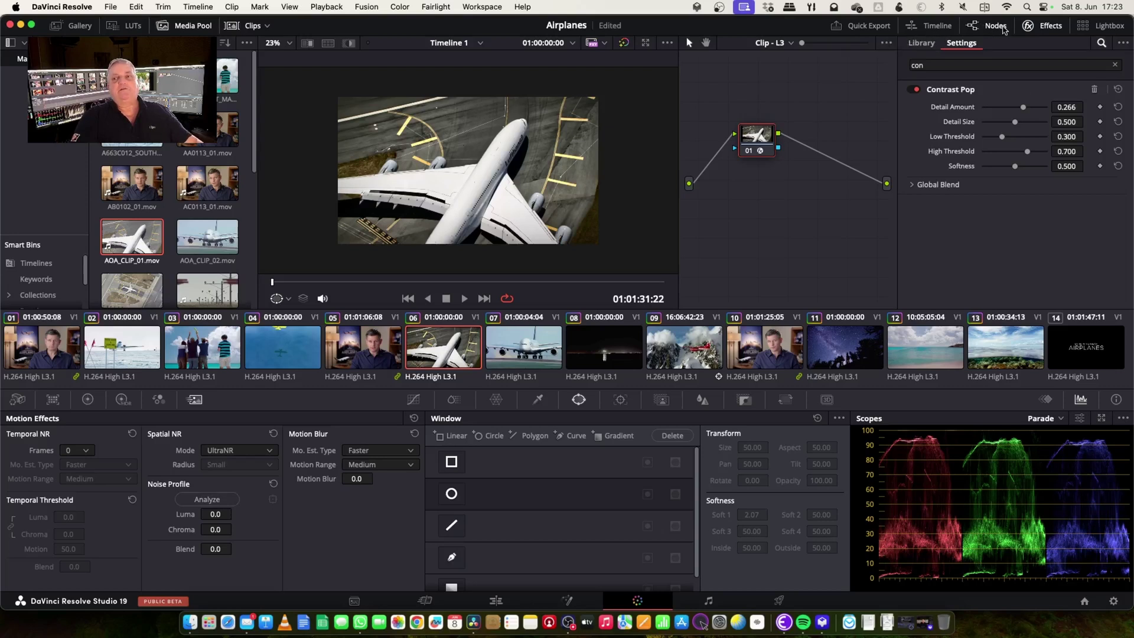
left_click(1056, 28)
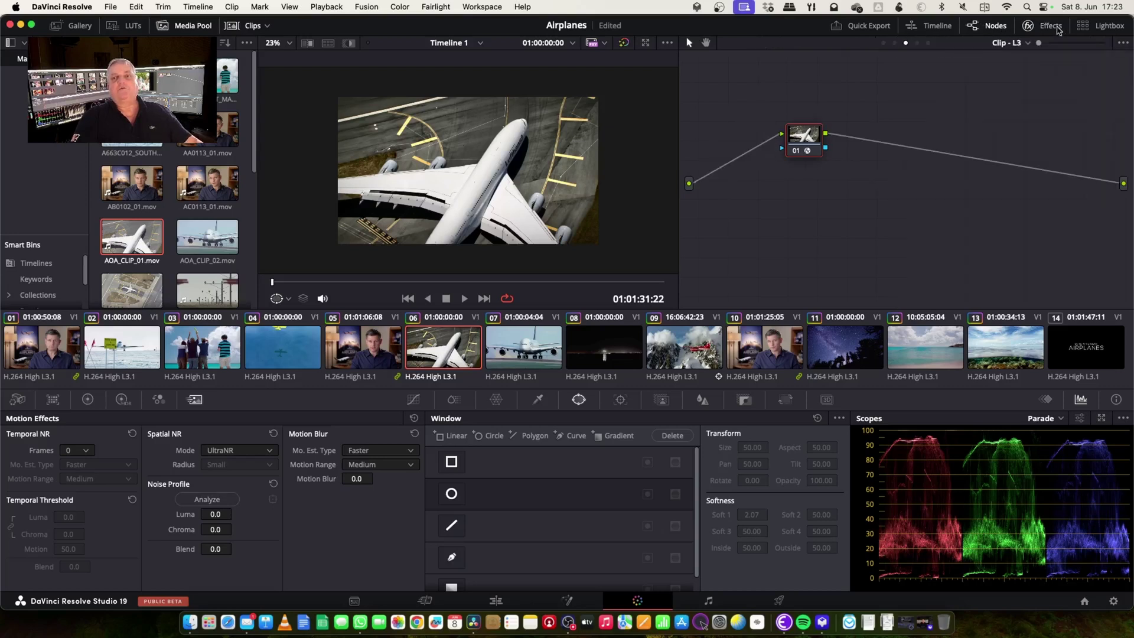
On Clip - L4, set Spatial NR Mode to UltraNR and analyze the noise.
left_click(917, 43)
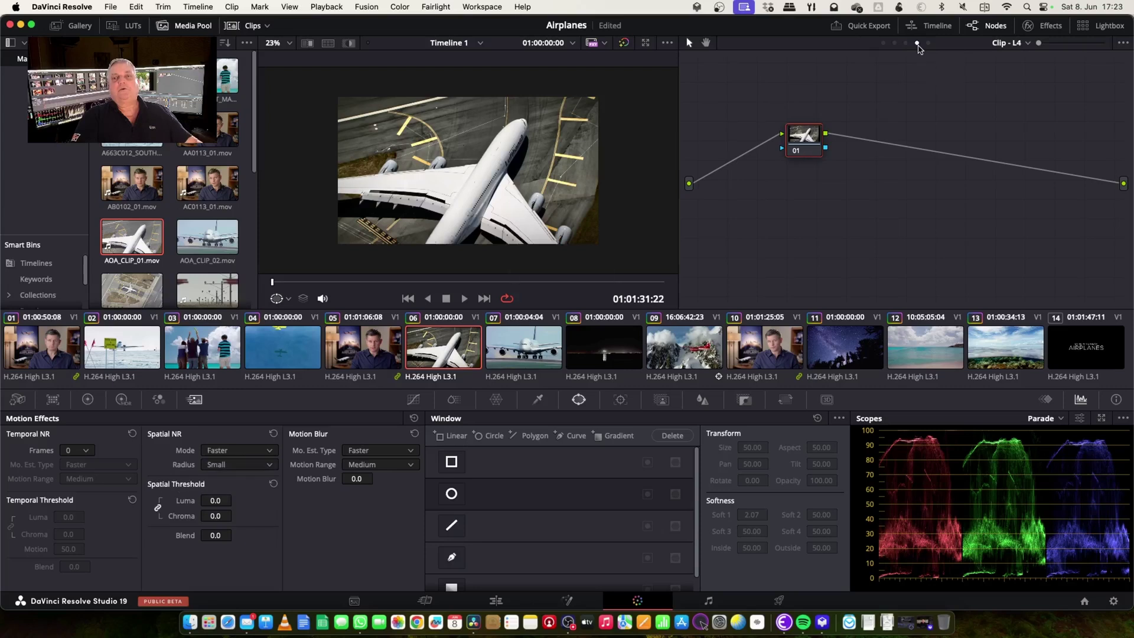
left_click(235, 451)
left_click(224, 506)
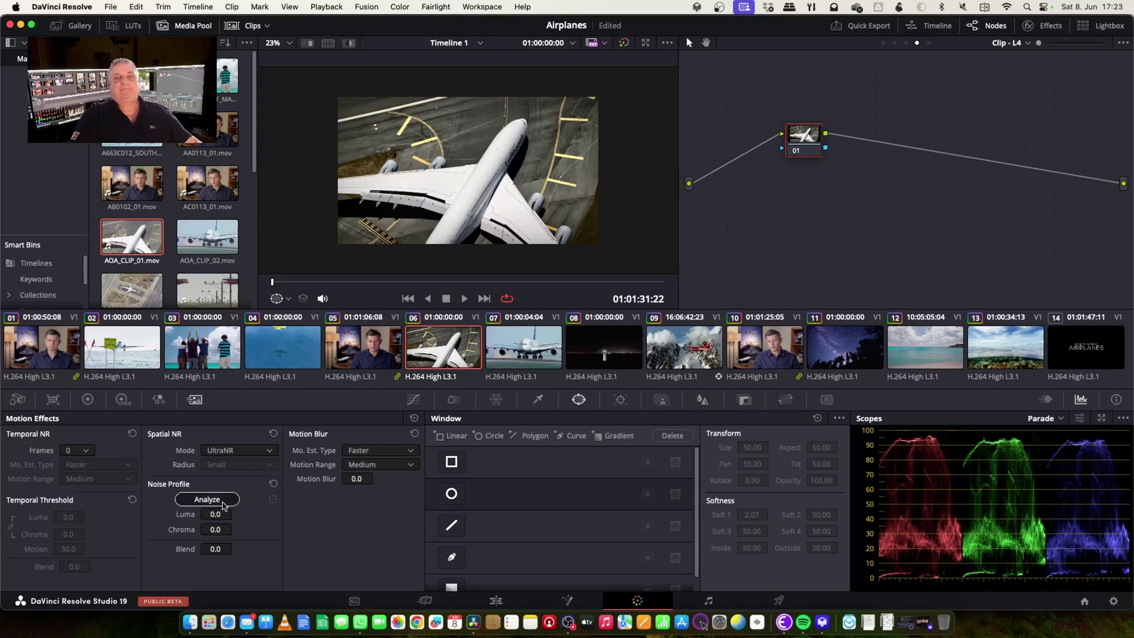
left_click(224, 506)
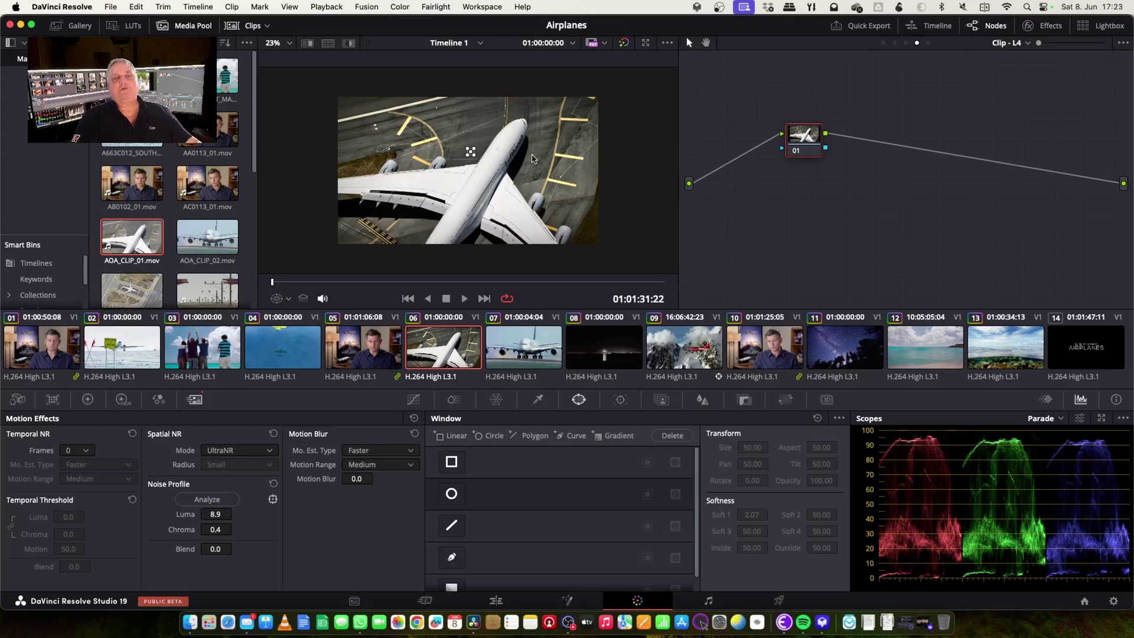
Place the noise sample box on the tarmac for Luma 7.2 and Chroma 0.4.
scroll(498, 156, "up", 3)
scroll(498, 155, "up", 5)
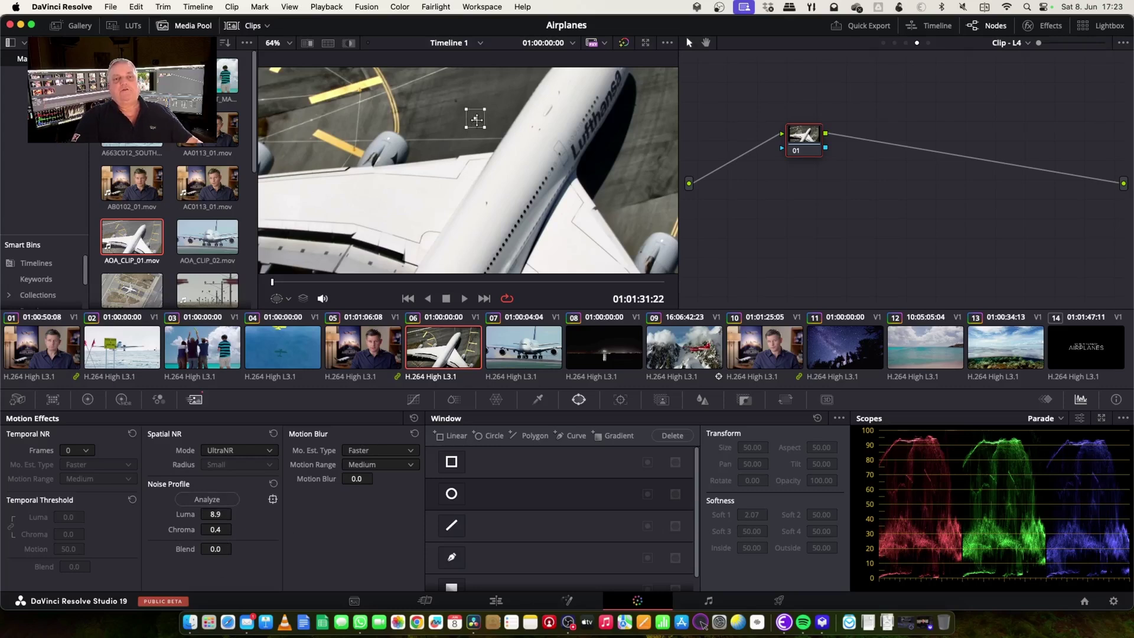
left_click_drag(475, 118, 515, 186)
left_click_drag(515, 186, 483, 106)
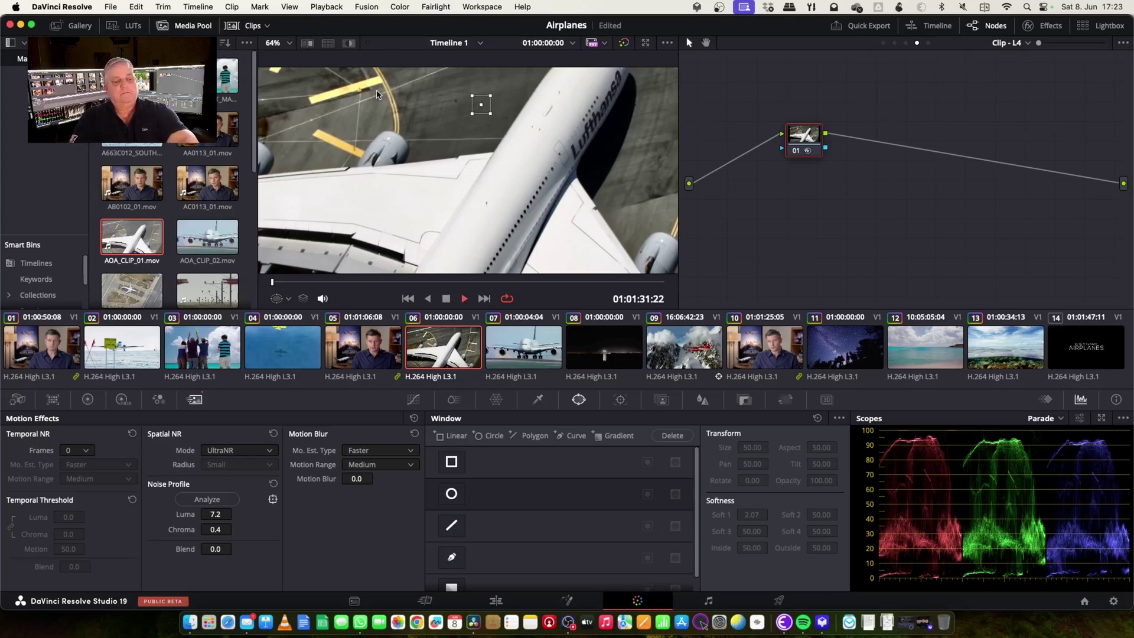
key("space")
key("shift+z")
left_click(1011, 43)
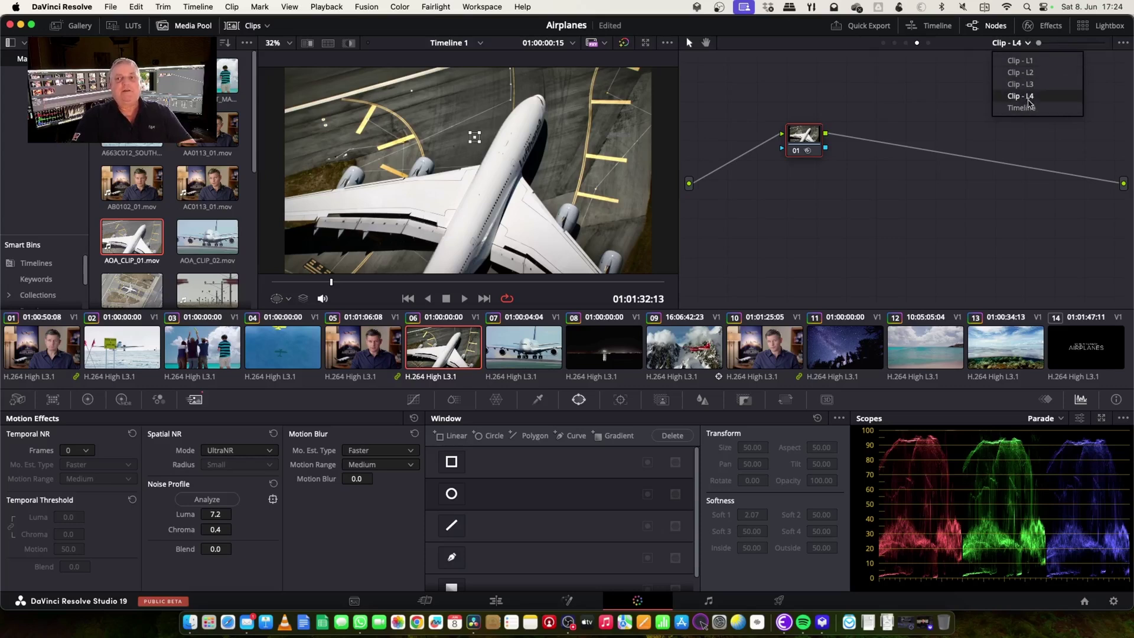
Go to Clip - L3, then back to the Clip - L2 node graph.
left_click(1020, 84)
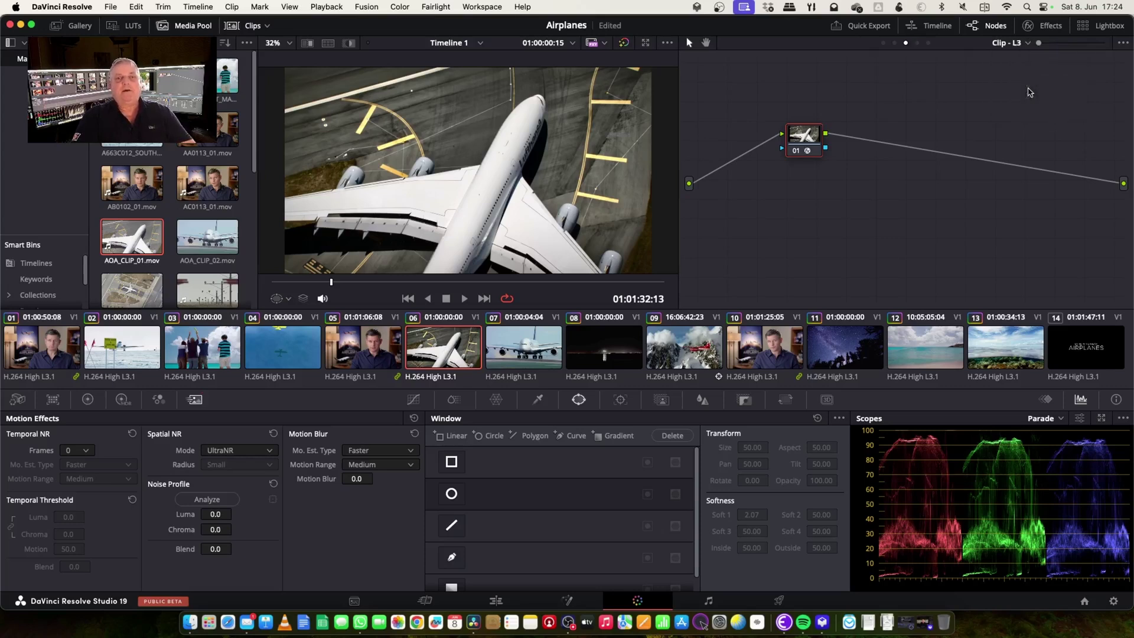
left_click(1016, 46)
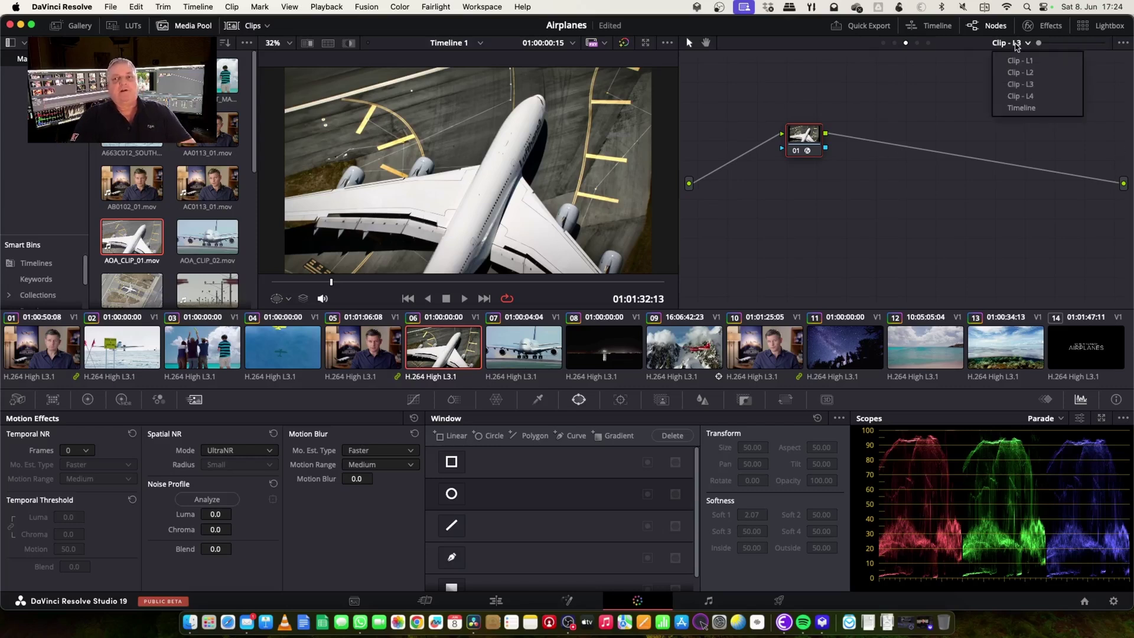
left_click(1020, 72)
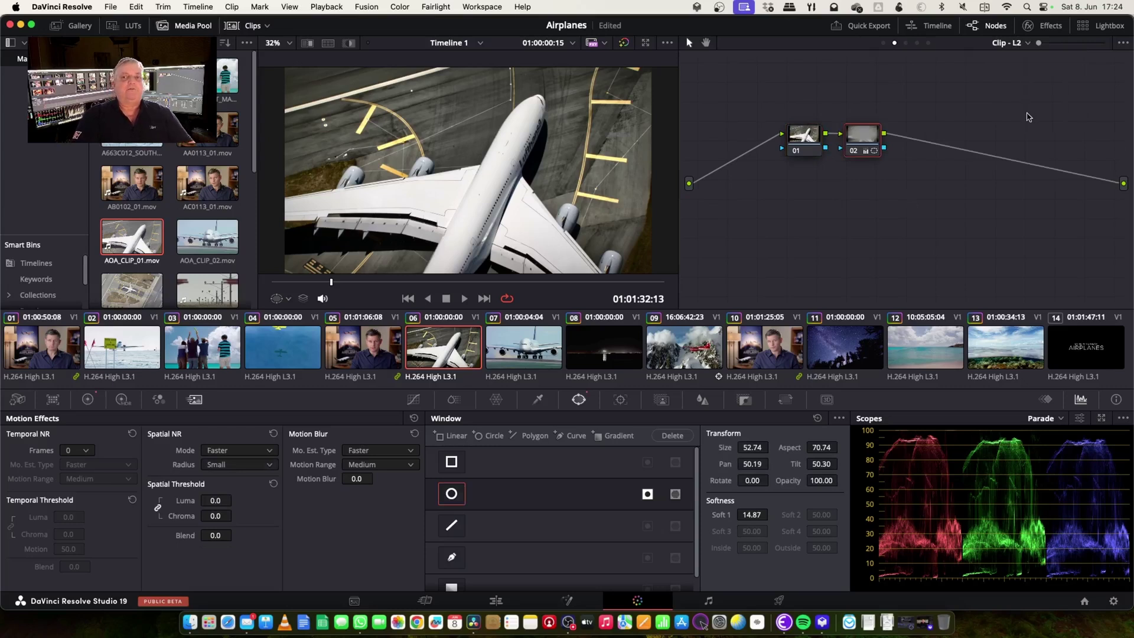